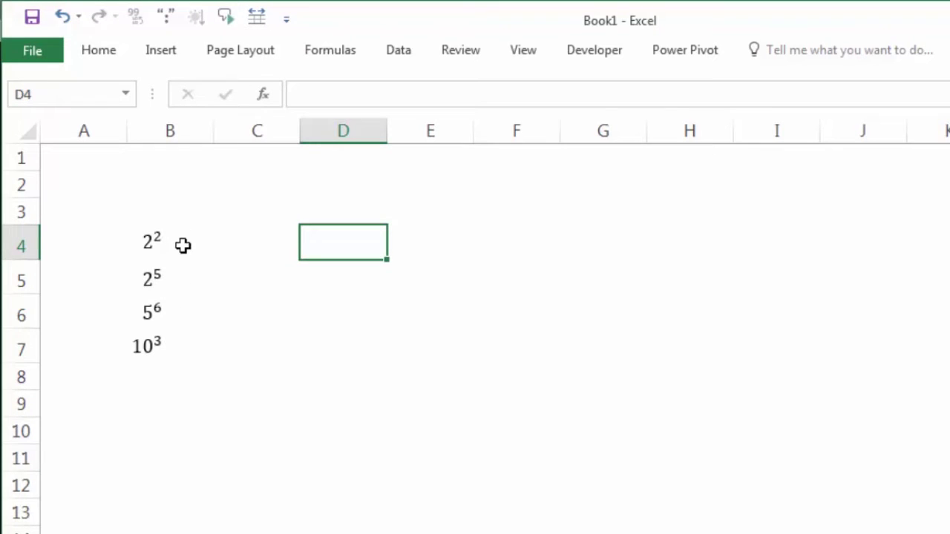
Enter =2*2 in C4 and =2*2*2*2*2 in C5, giving 4 and 32.
{"action": "left_click", "coordinate": [288, 238]}
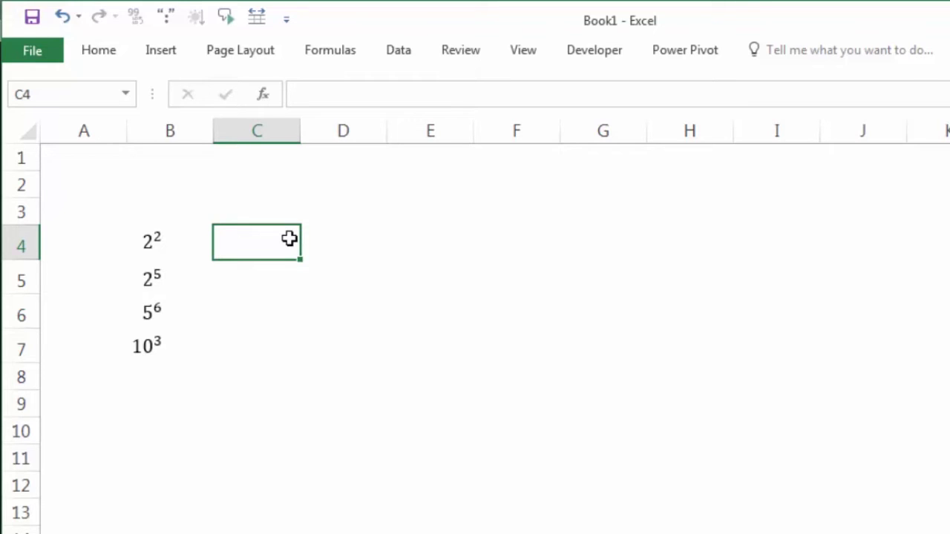
{"action": "type", "text": "="}
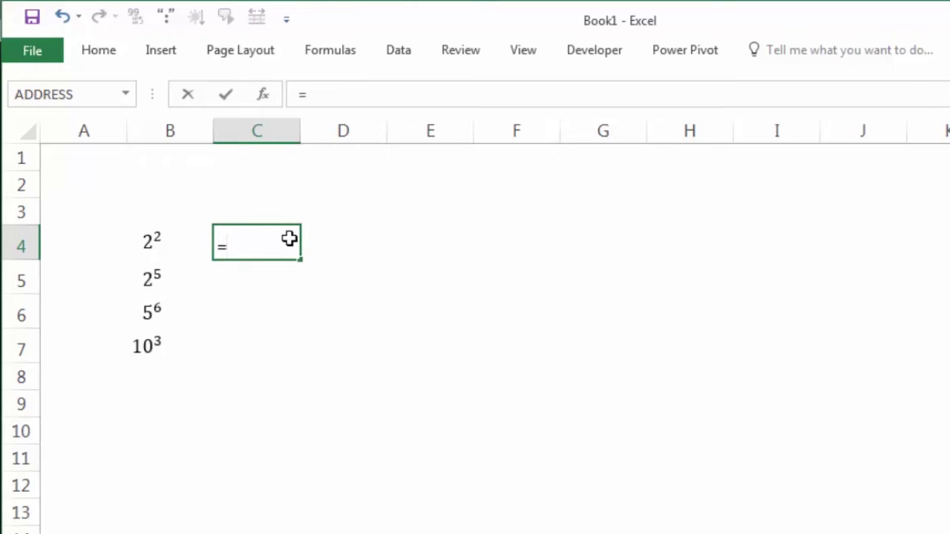
{"action": "type", "text": "2*2"}
{"action": "key", "text": "Return"}
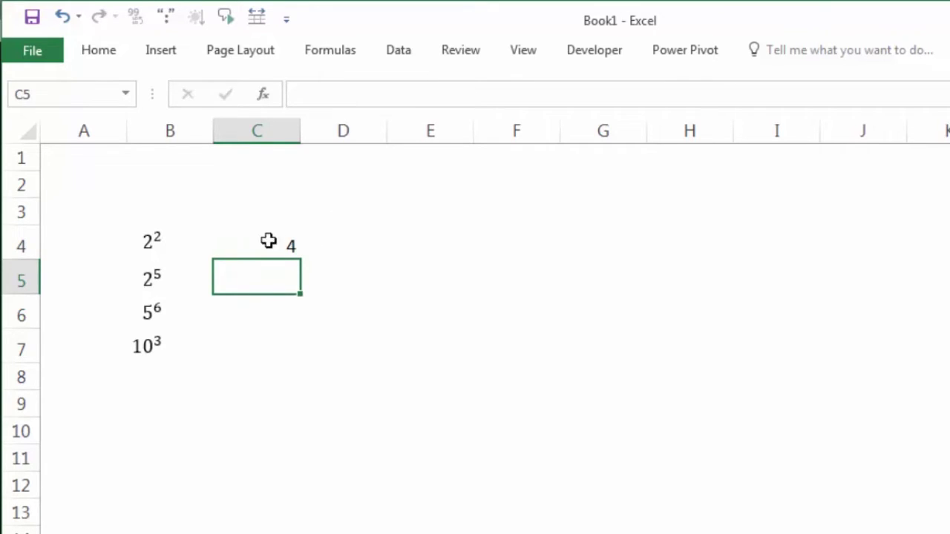
{"action": "left_click", "coordinate": [271, 239]}
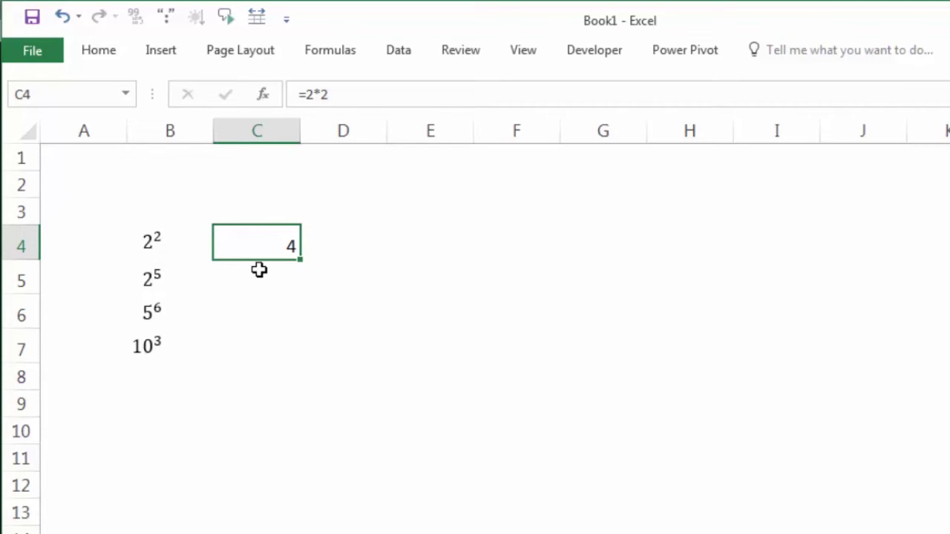
{"action": "left_click", "coordinate": [264, 270]}
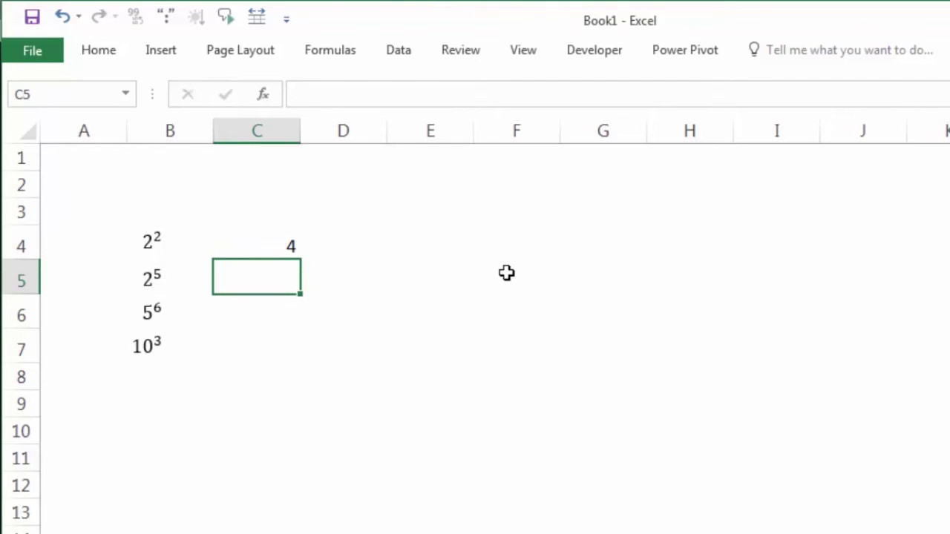
{"action": "type", "text": "="}
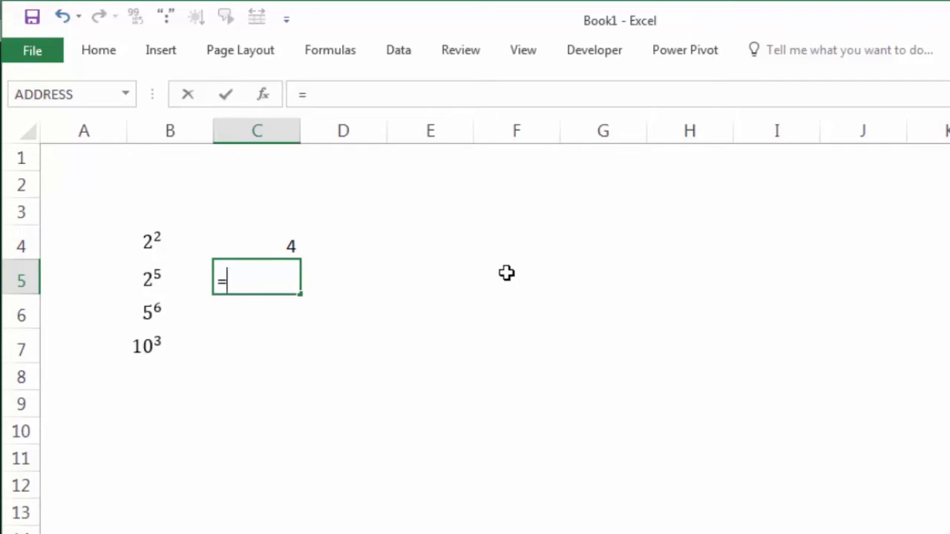
{"action": "type", "text": "2*"}
{"action": "type", "text": "2*2*2*"}
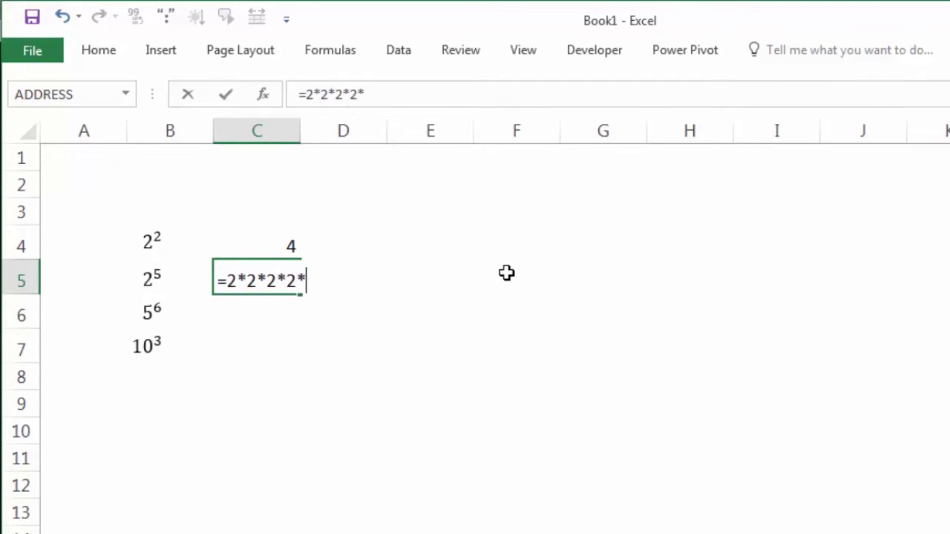
{"action": "type", "text": "2"}
{"action": "key", "text": "Return"}
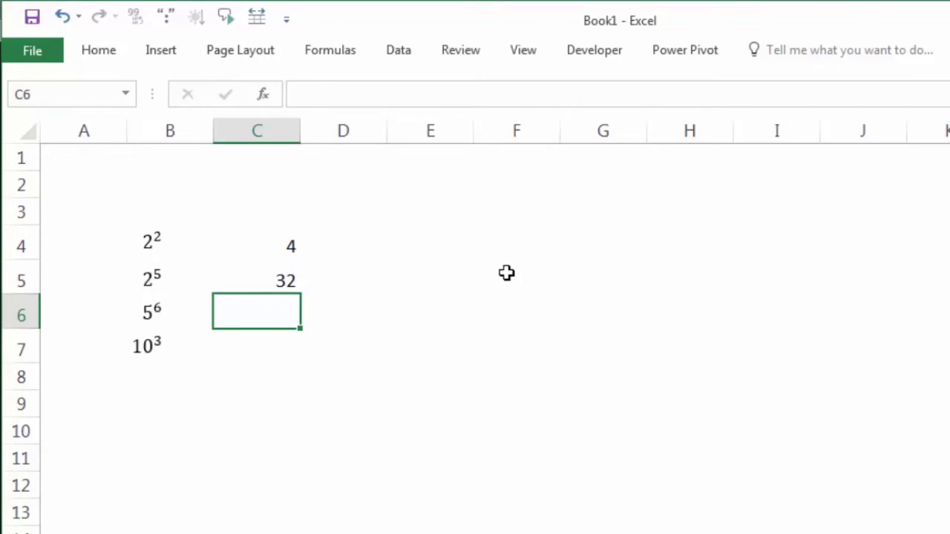
Enter =5*5*5*5*5*5 in C6 and =10*10*10 in C7, then check column C's formulas.
{"action": "type", "text": "=5"}
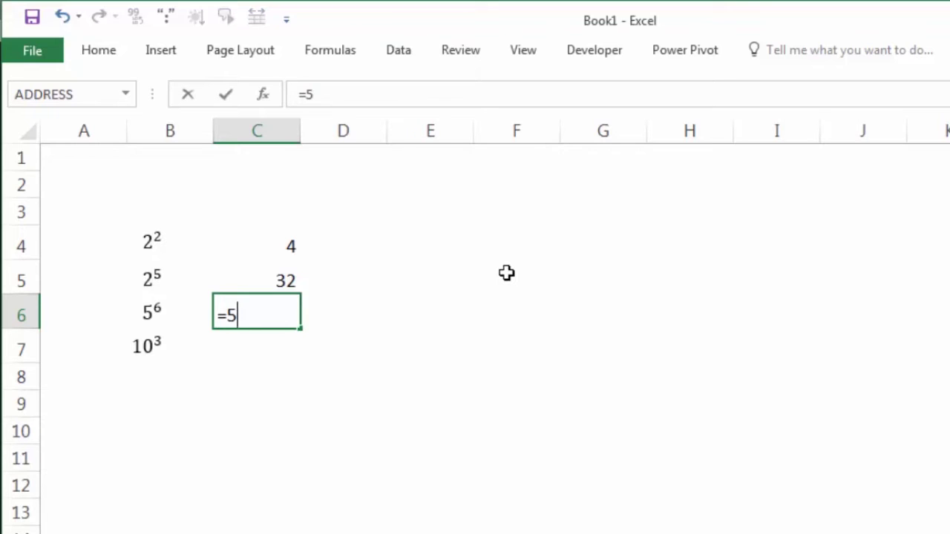
{"action": "type", "text": "*5*5*5*"}
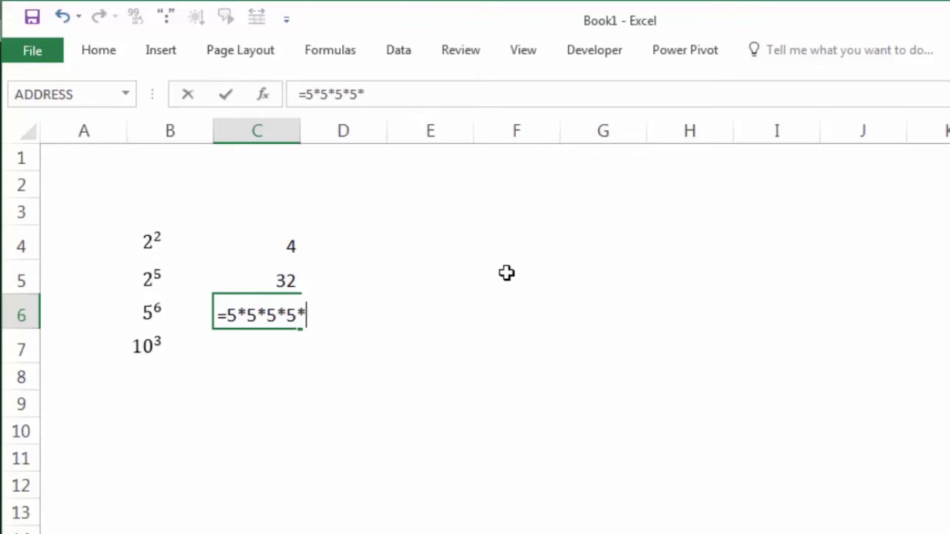
{"action": "type", "text": "5*5"}
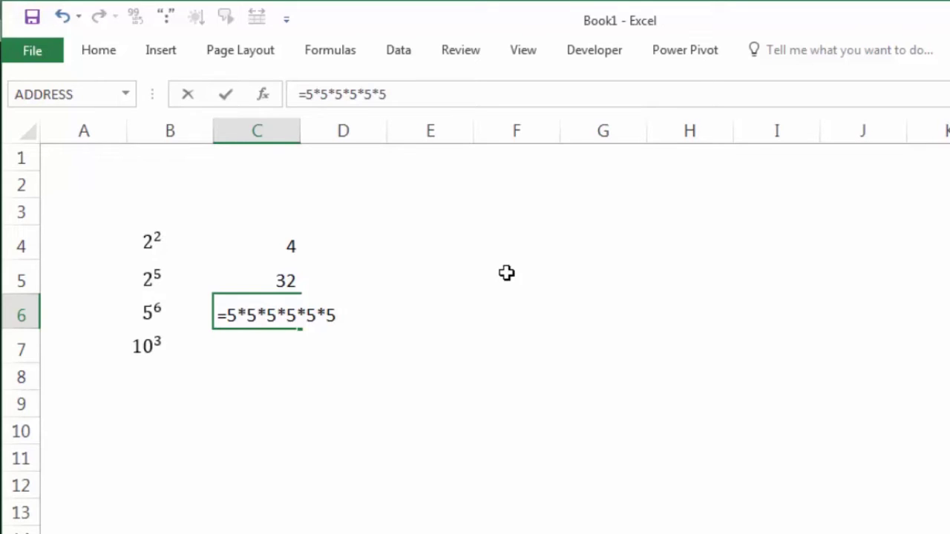
{"action": "key", "text": "Return"}
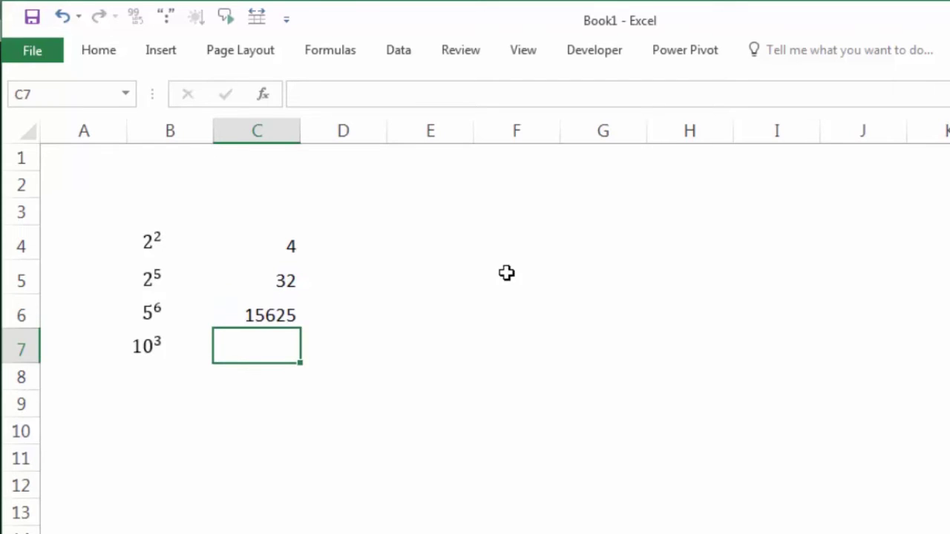
{"action": "left_click", "coordinate": [282, 314]}
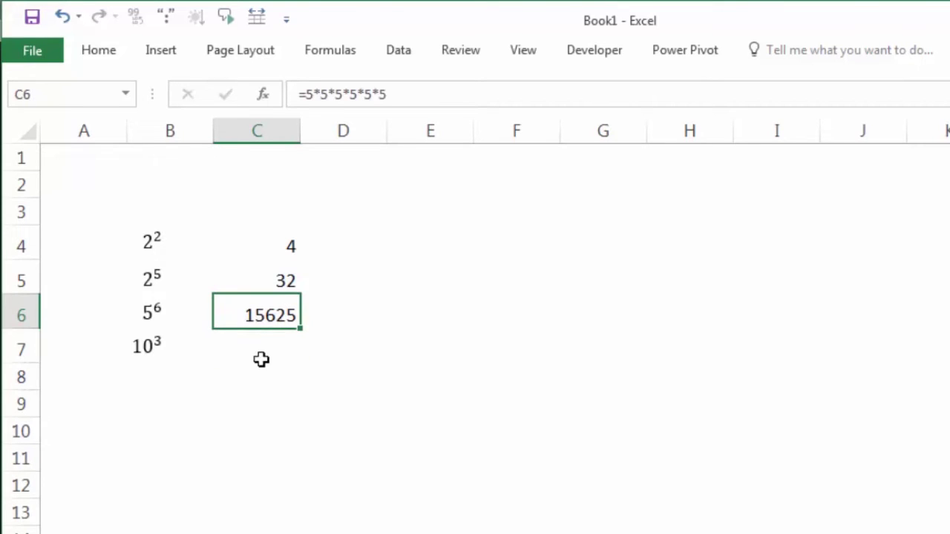
{"action": "left_click", "coordinate": [263, 347]}
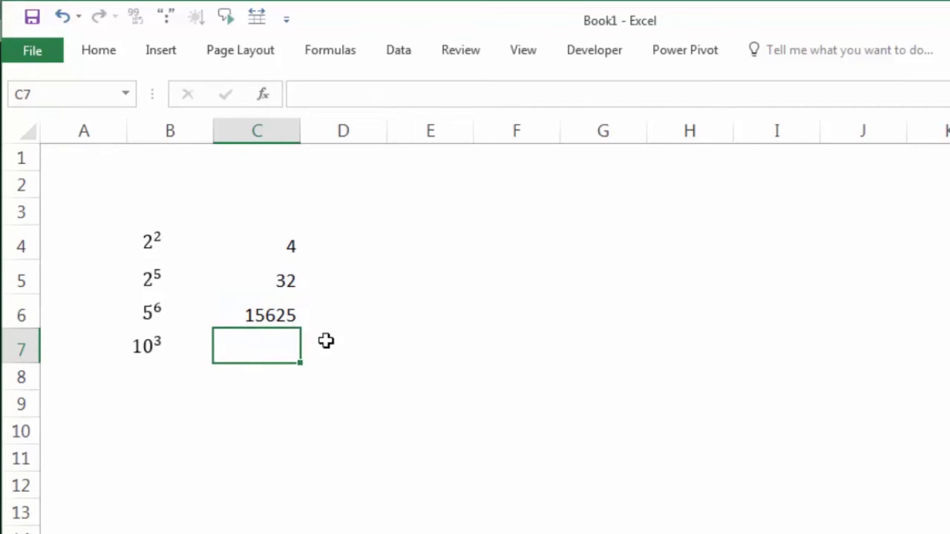
{"action": "type", "text": "=10*"}
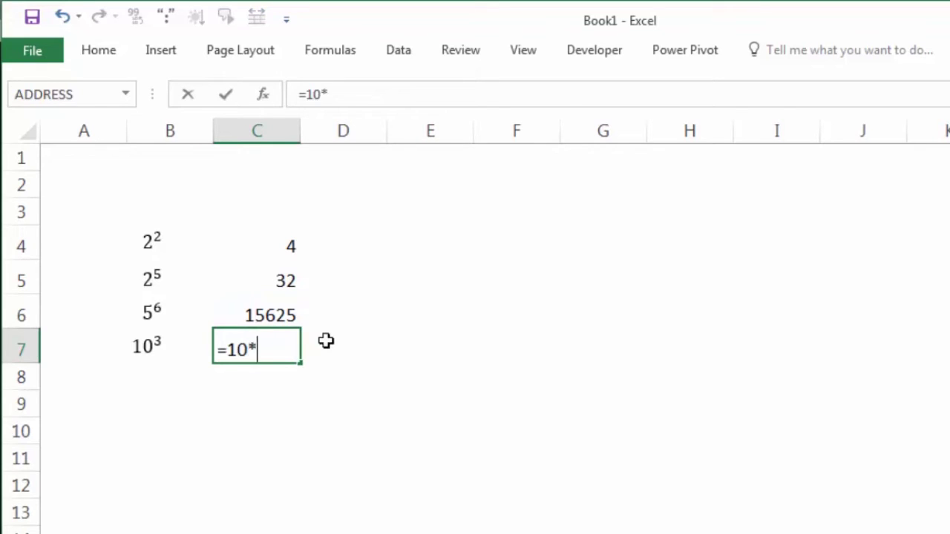
{"action": "type", "text": "10*1"}
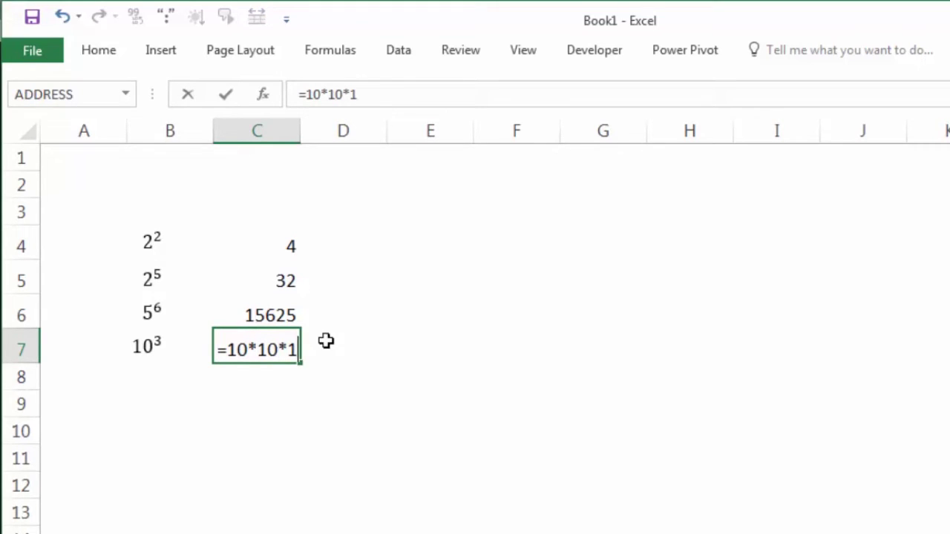
{"action": "type", "text": "0"}
{"action": "key", "text": "Return"}
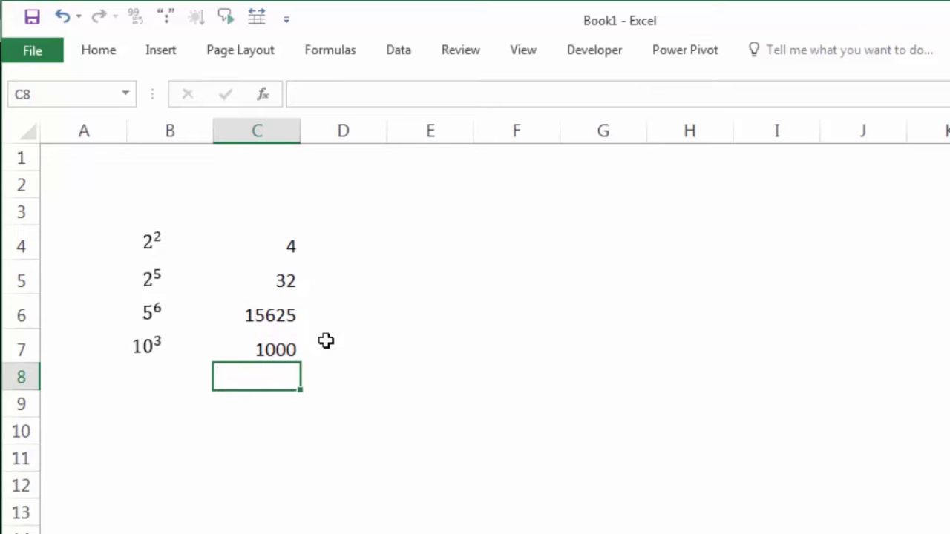
{"action": "left_click", "coordinate": [284, 345]}
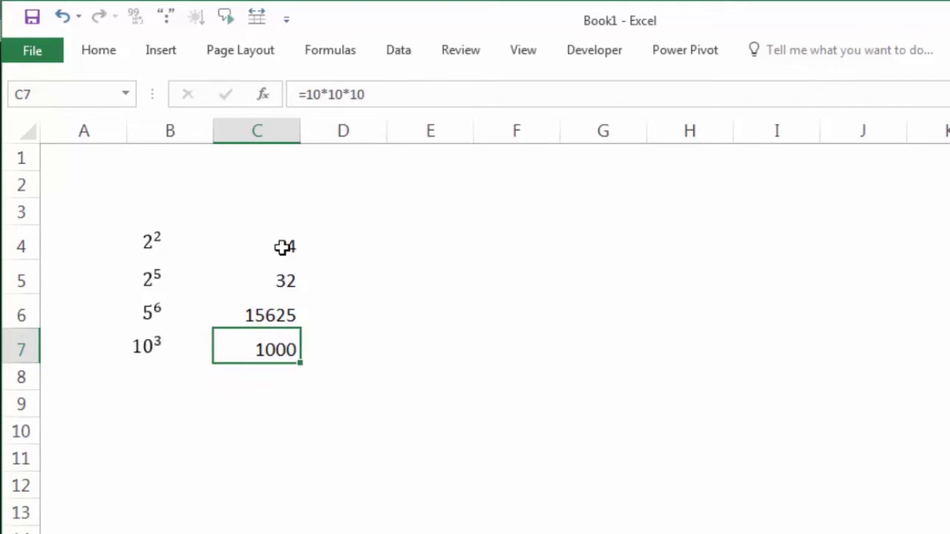
{"action": "left_click", "coordinate": [284, 247]}
{"action": "left_click", "coordinate": [285, 289]}
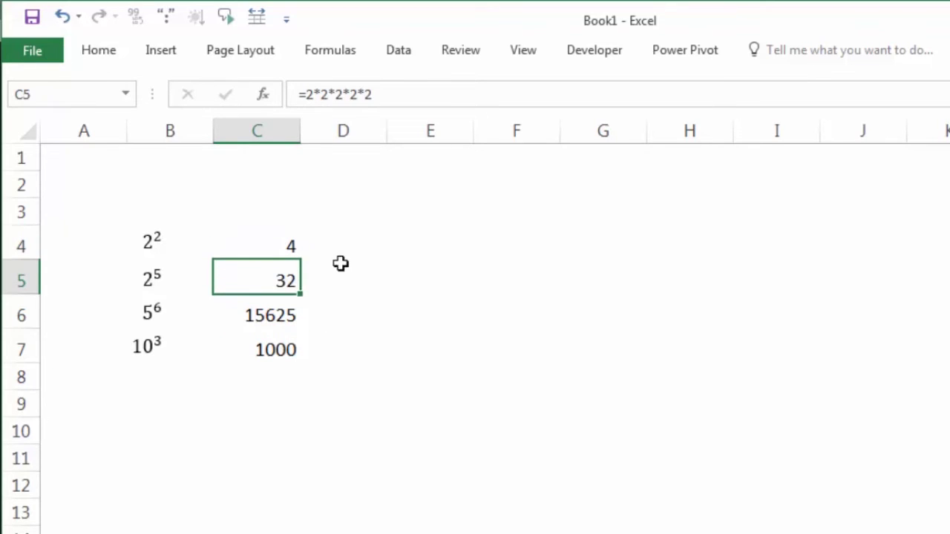
{"action": "left_click", "coordinate": [358, 250]}
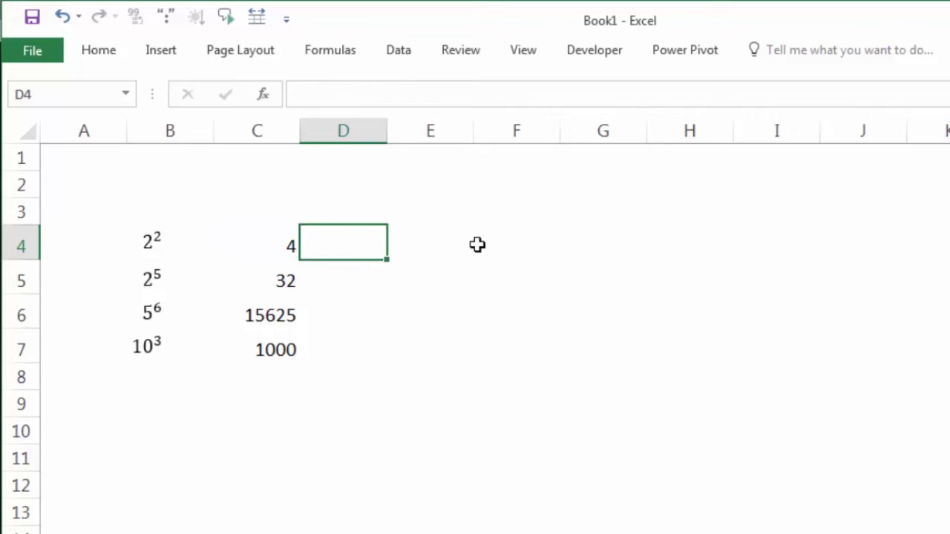
Enter =2^2 in D4 and =2^5 in D5, adding the missing equals sign to D5.
{"action": "type", "text": "="}
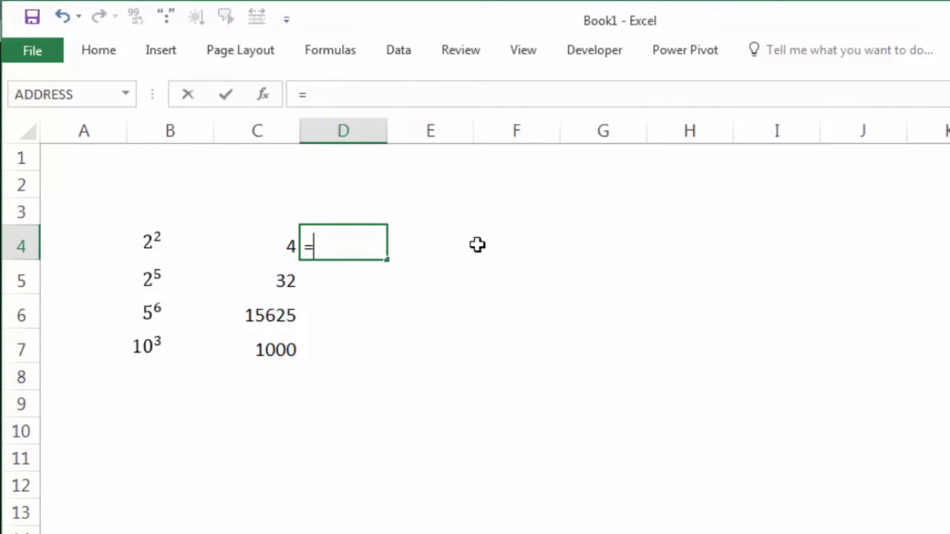
{"action": "type", "text": "2"}
{"action": "type", "text": "^"}
{"action": "type", "text": "2"}
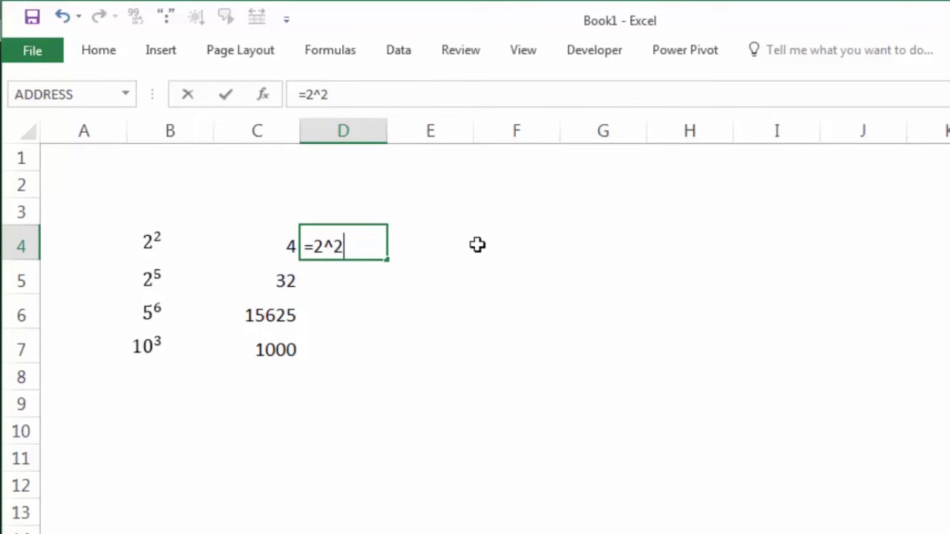
{"action": "key", "text": "Return"}
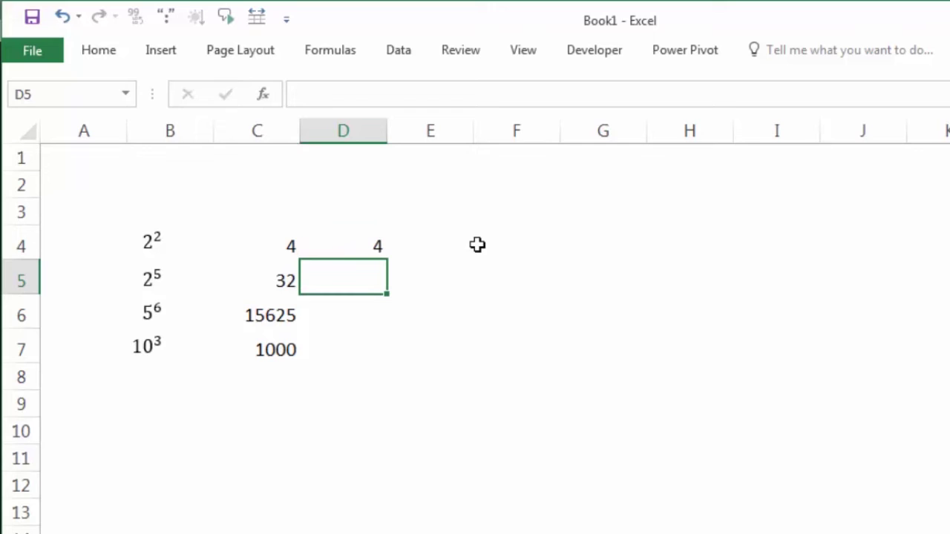
{"action": "type", "text": "2"}
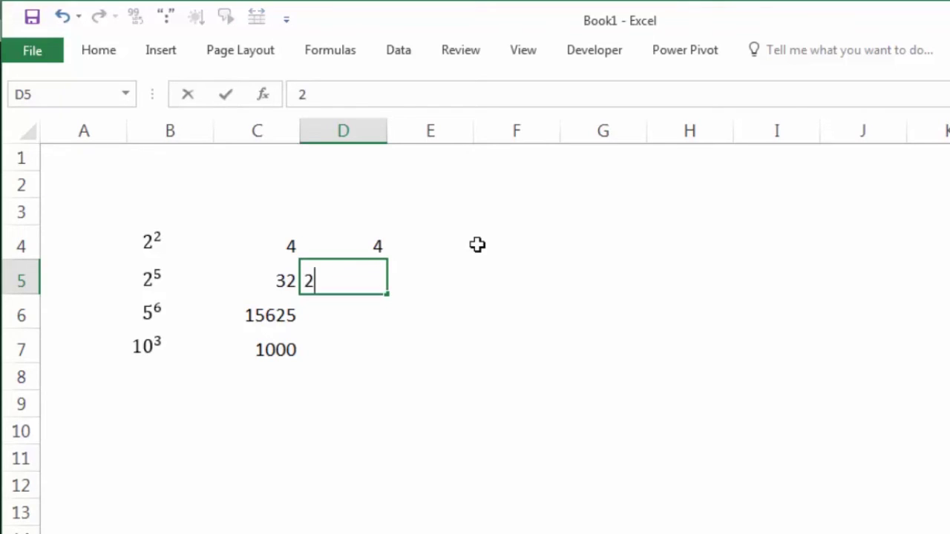
{"action": "type", "text": "^5"}
{"action": "key", "text": "Return"}
{"action": "key", "text": "Up"}
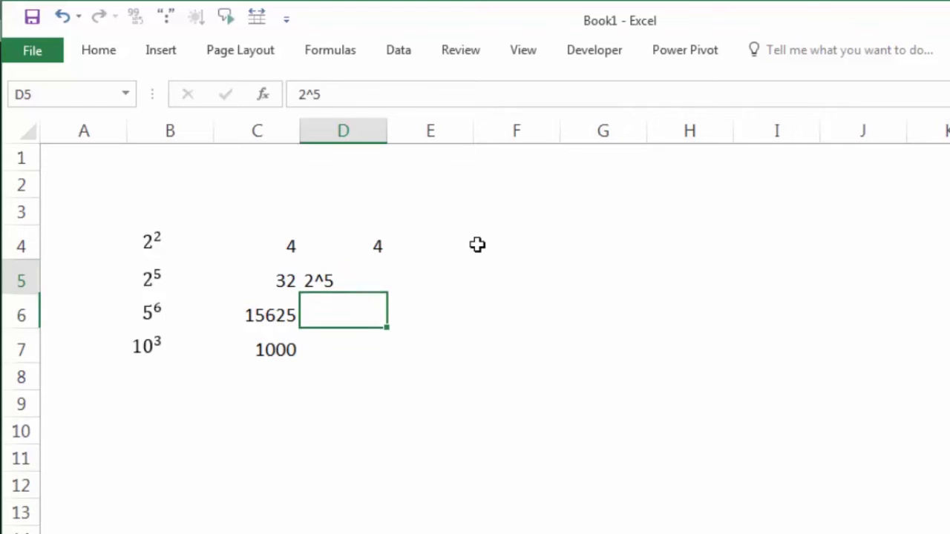
{"action": "type", "text": "=2"}
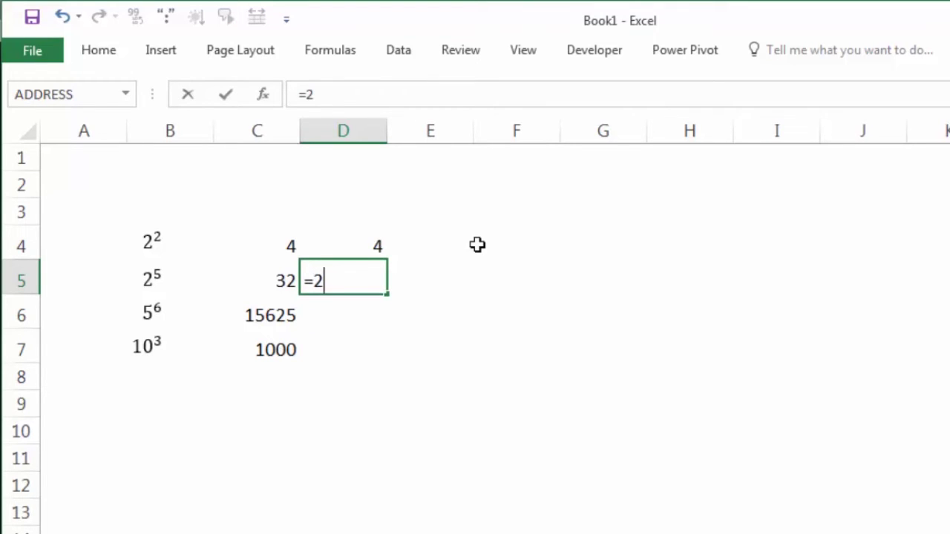
{"action": "type", "text": "^5"}
{"action": "key", "text": "Return"}
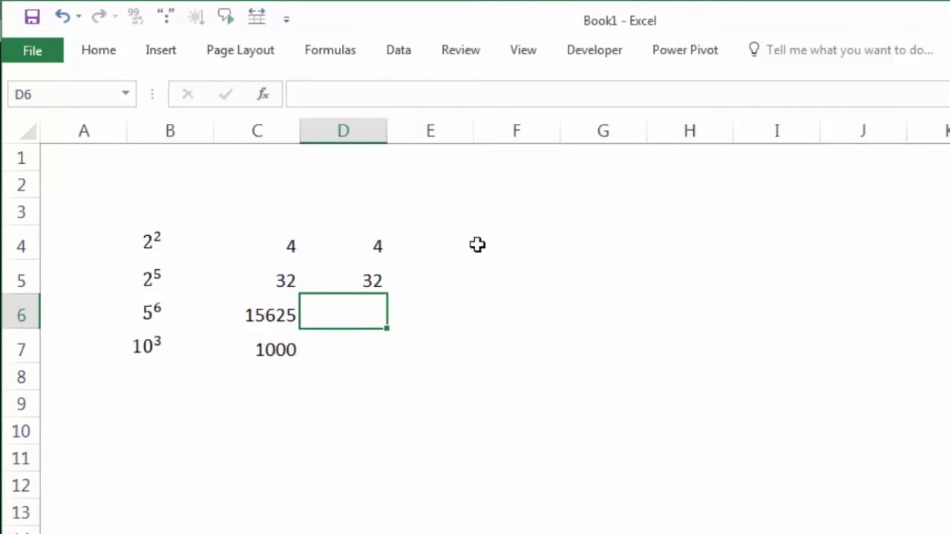
Enter =5^6 in D6 and =10^3 in D7.
{"action": "type", "text": "="}
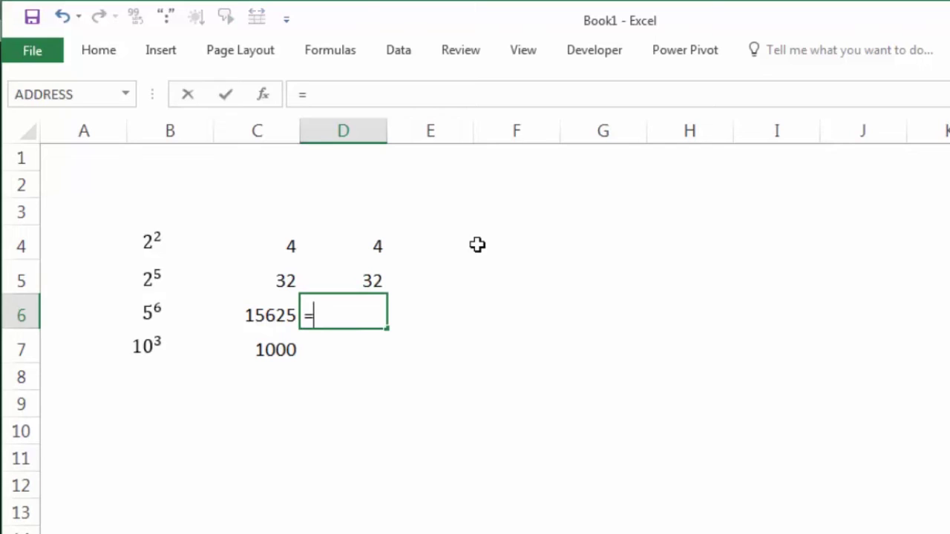
{"action": "type", "text": "5^"}
{"action": "type", "text": "6"}
{"action": "key", "text": "Return"}
{"action": "key", "text": "Return"}
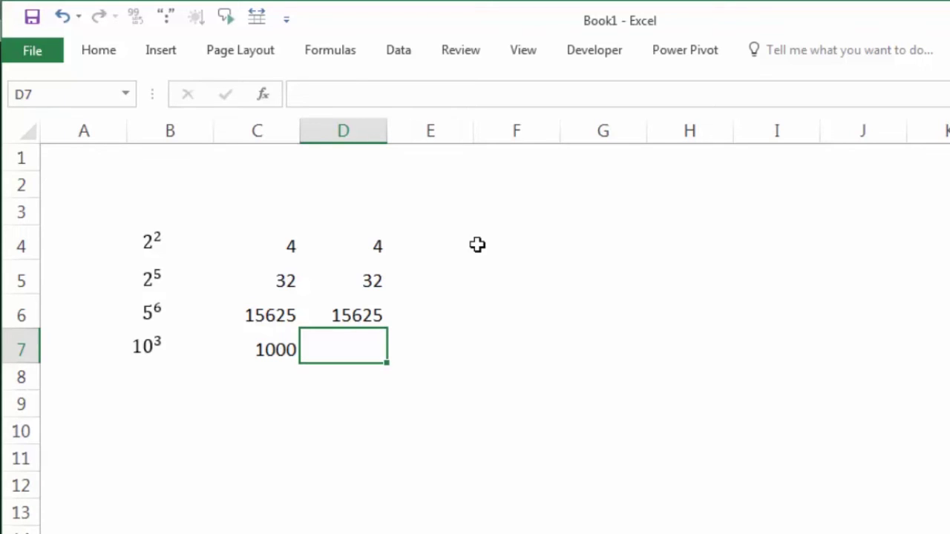
{"action": "type", "text": "=10"}
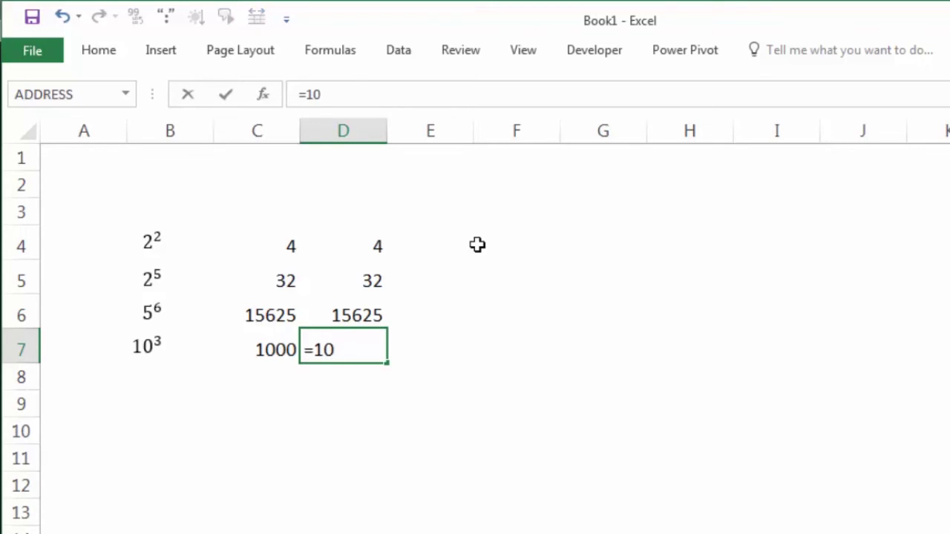
{"action": "type", "text": "^3"}
{"action": "key", "text": "Return"}
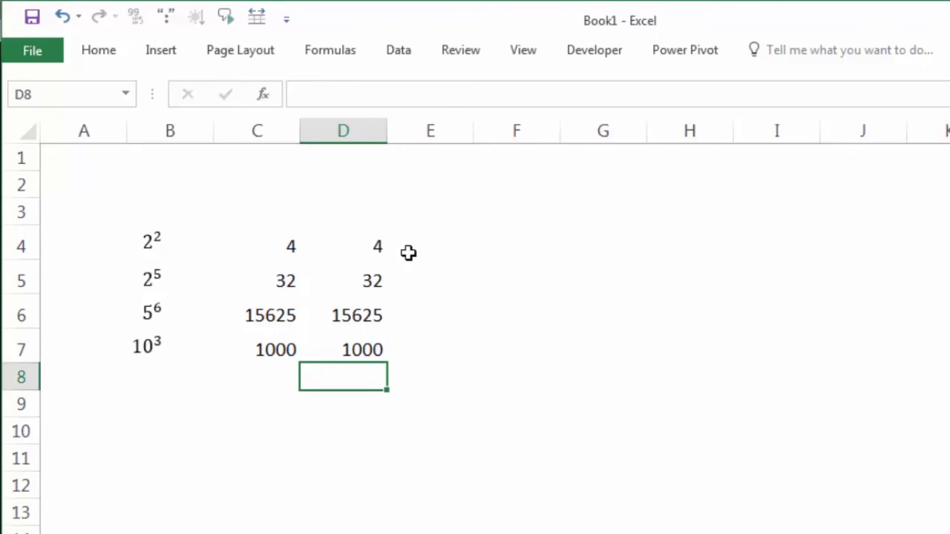
{"action": "left_click", "coordinate": [263, 247]}
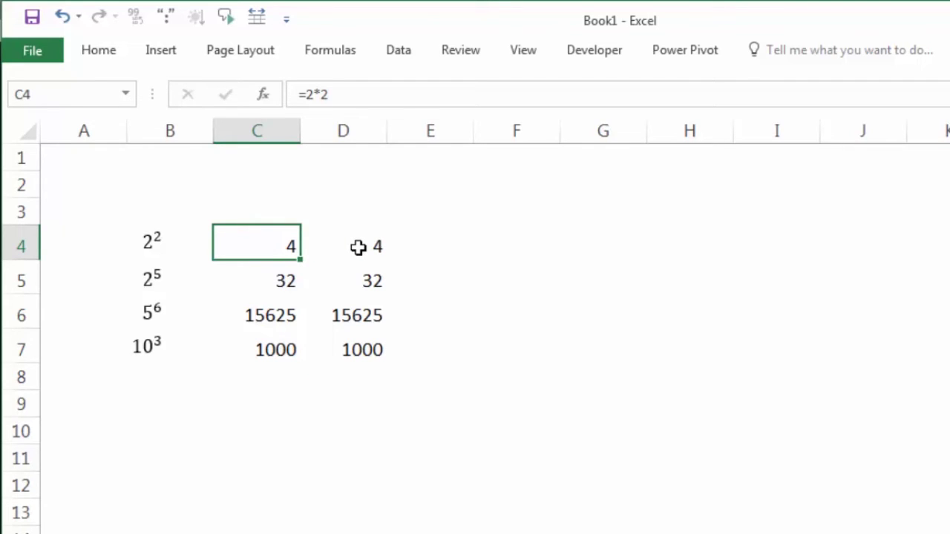
{"action": "left_click", "coordinate": [358, 247]}
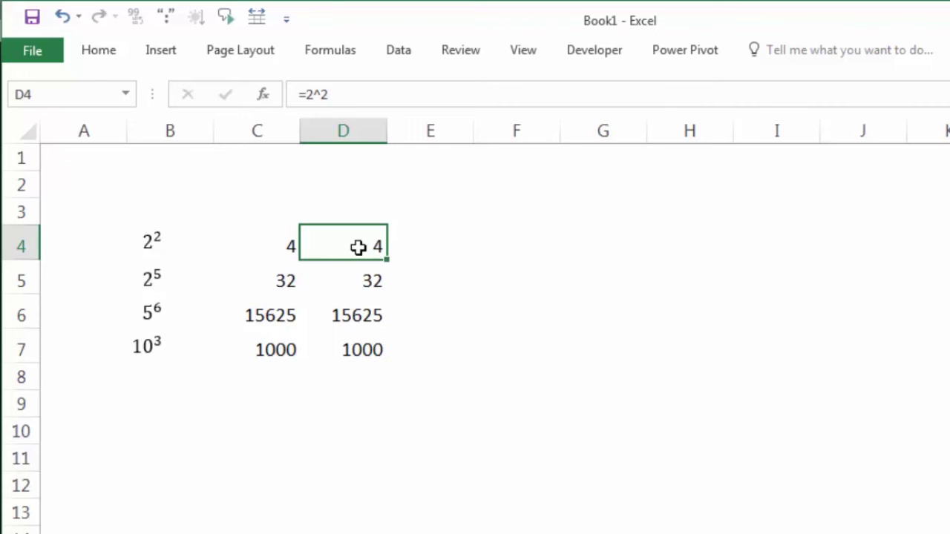
{"action": "left_click", "coordinate": [434, 237]}
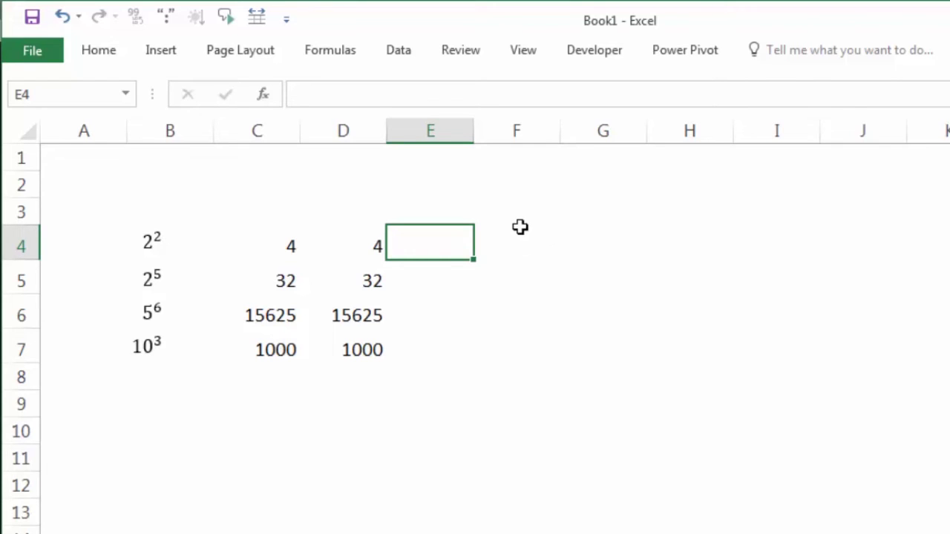
Enter =POWER(2;2) in E4 and =POWER(2;5) in E5 using autocomplete, returning 4 and 32.
{"action": "type", "text": "="}
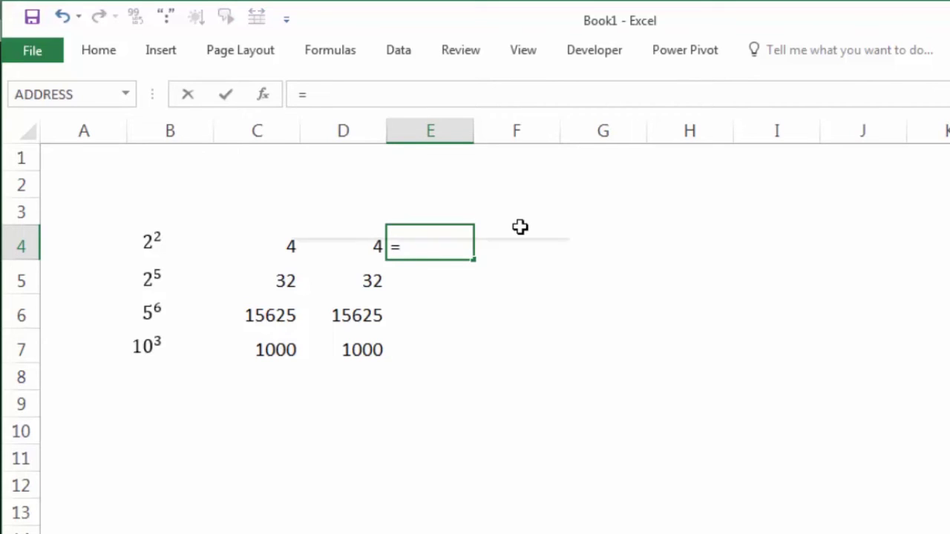
{"action": "type", "text": "po"}
{"action": "key", "text": "Down"}
{"action": "key", "text": "Tab"}
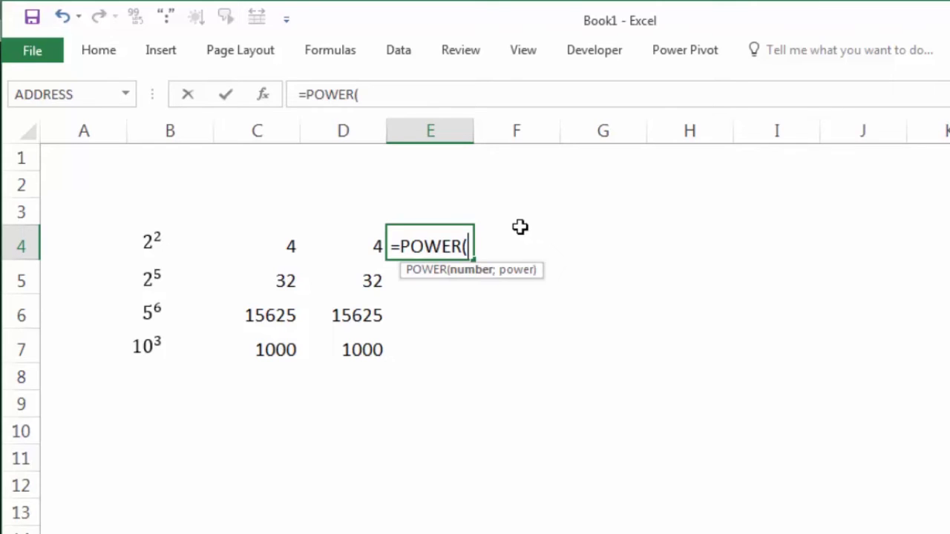
{"action": "type", "text": "2"}
{"action": "type", "text": ";"}
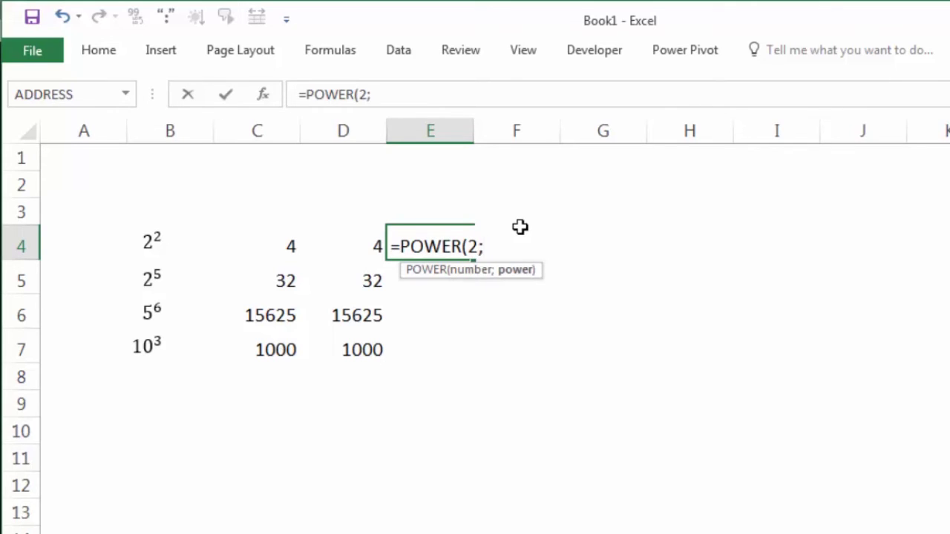
{"action": "type", "text": "2"}
{"action": "key", "text": "Return"}
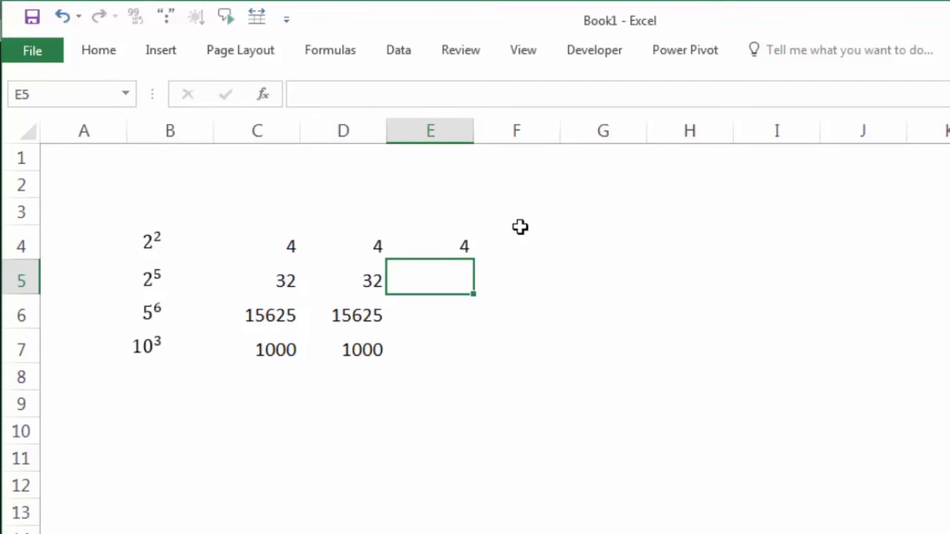
{"action": "type", "text": "="}
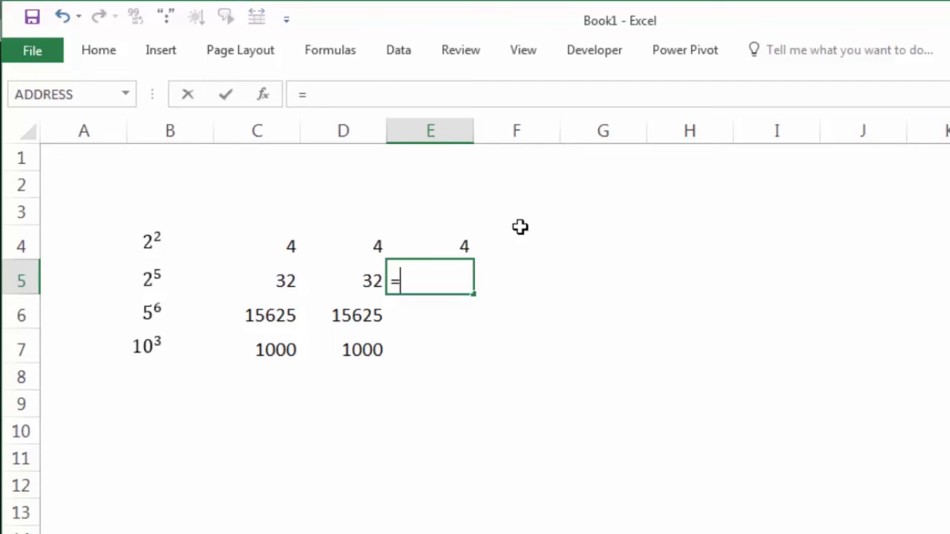
{"action": "type", "text": "po"}
{"action": "key", "text": "Down"}
{"action": "key", "text": "Tab"}
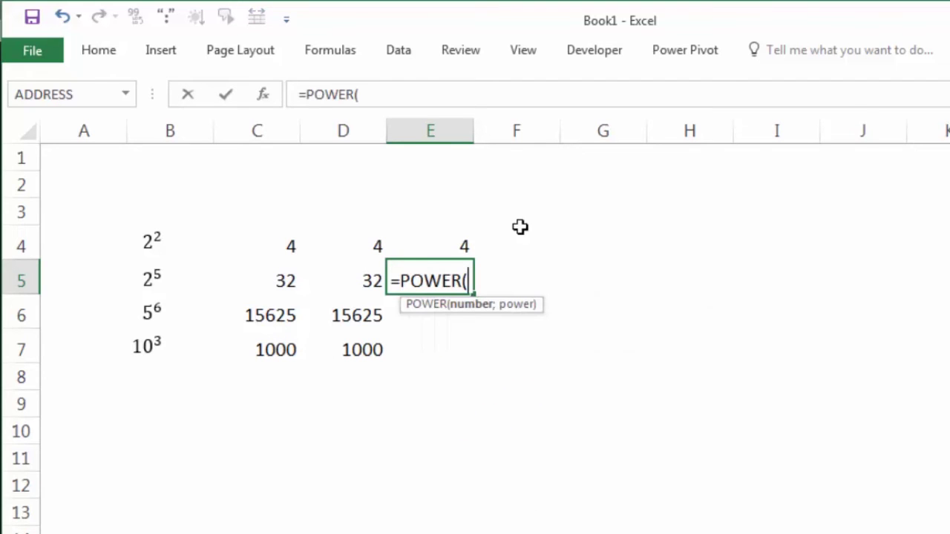
{"action": "type", "text": "2"}
{"action": "type", "text": ";5"}
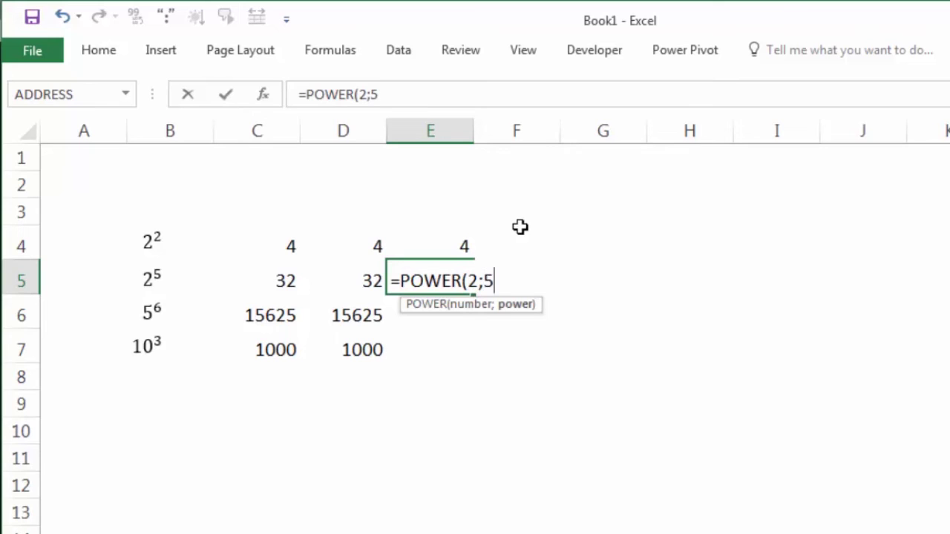
{"action": "key", "text": "Return"}
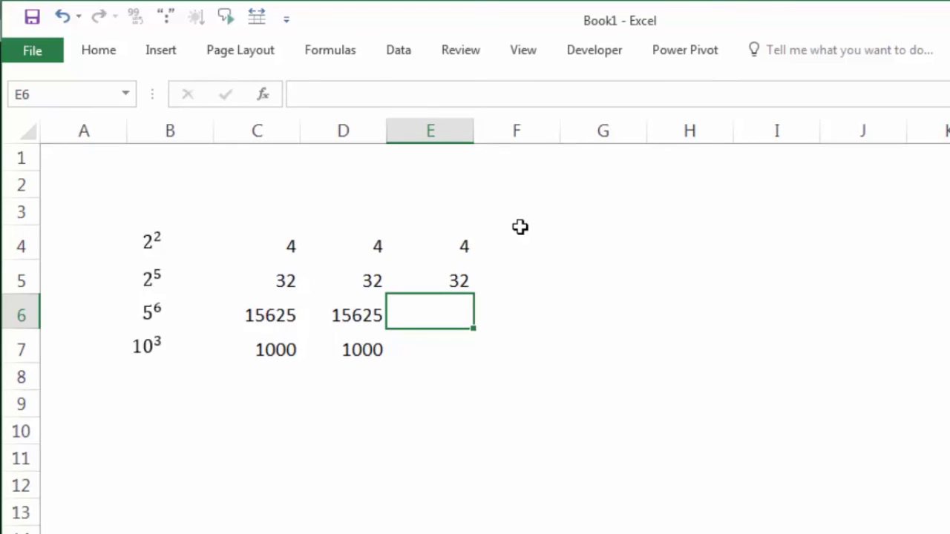
Enter =POWER(5;6) in E6 and =POWER(10;3) in E7, fixing a mistyped start in E7.
{"action": "type", "text": "=po"}
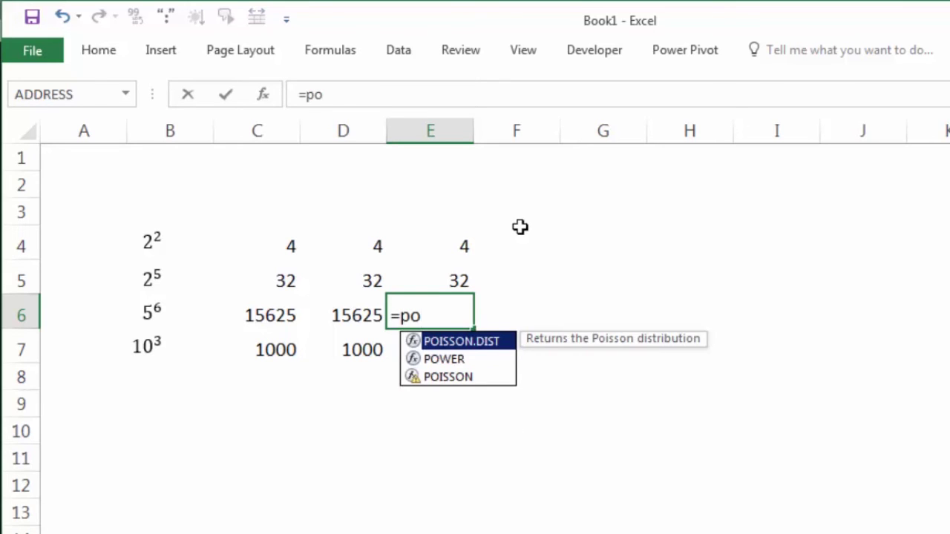
{"action": "key", "text": "Down"}
{"action": "key", "text": "Tab"}
{"action": "type", "text": "5"}
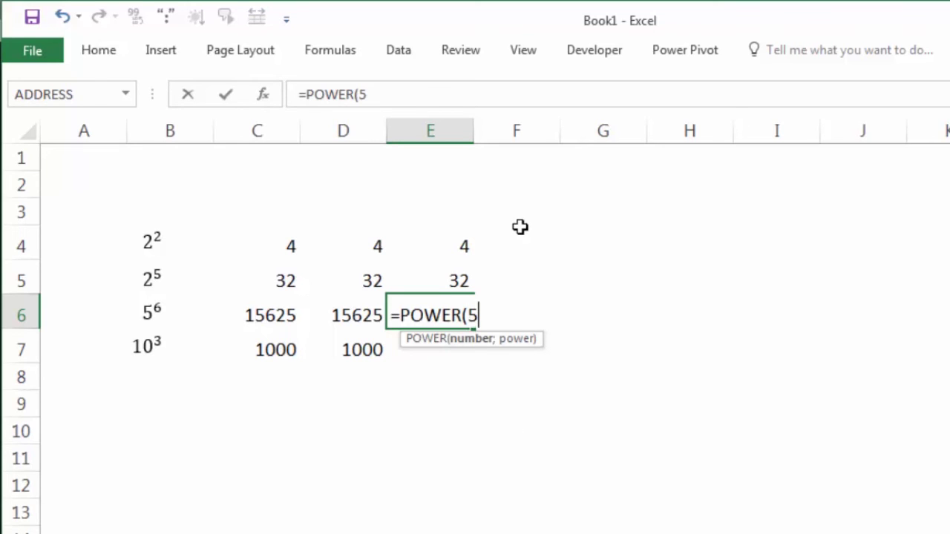
{"action": "type", "text": ";6"}
{"action": "key", "text": "Return"}
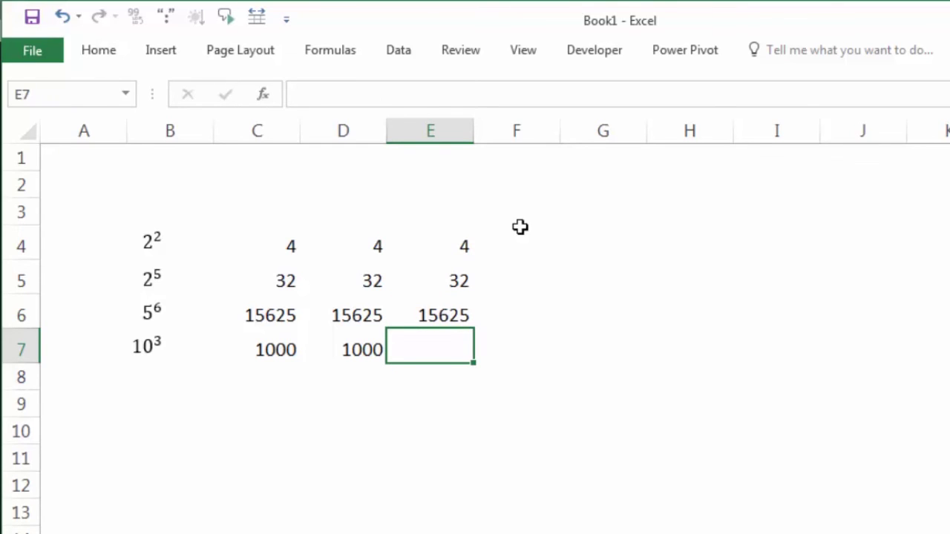
{"action": "type", "text": "=10"}
{"action": "key", "text": "BackSpace"}
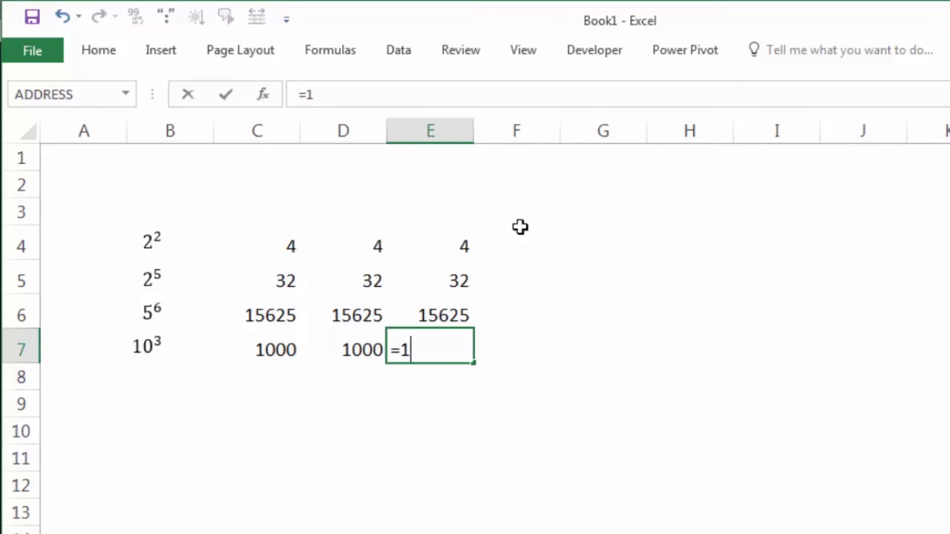
{"action": "key", "text": "BackSpace"}
{"action": "type", "text": "pow"}
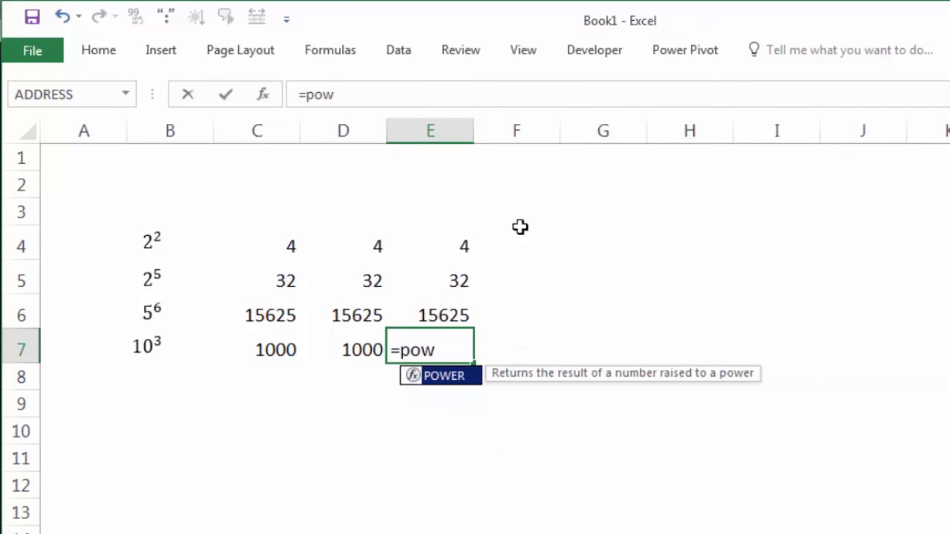
{"action": "key", "text": "Tab"}
{"action": "type", "text": "10;"}
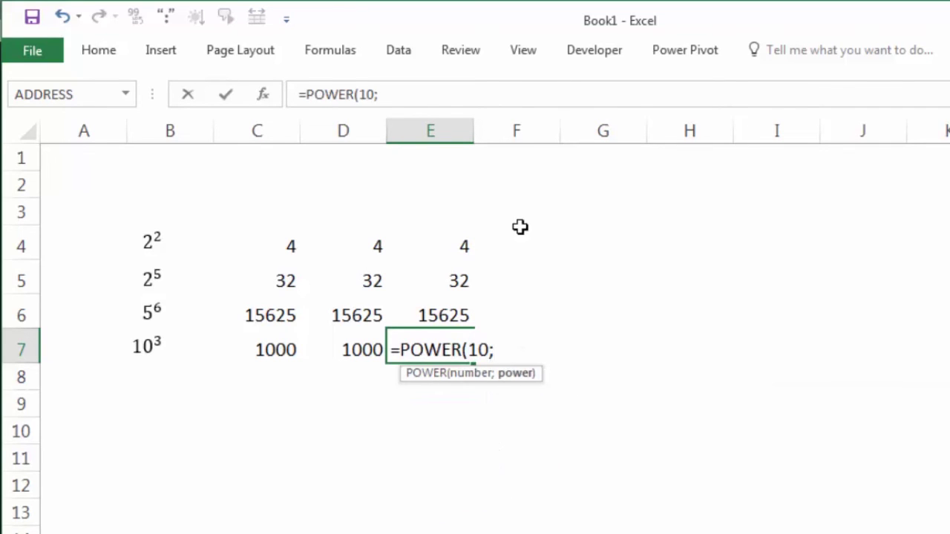
{"action": "type", "text": "3"}
{"action": "key", "text": "Return"}
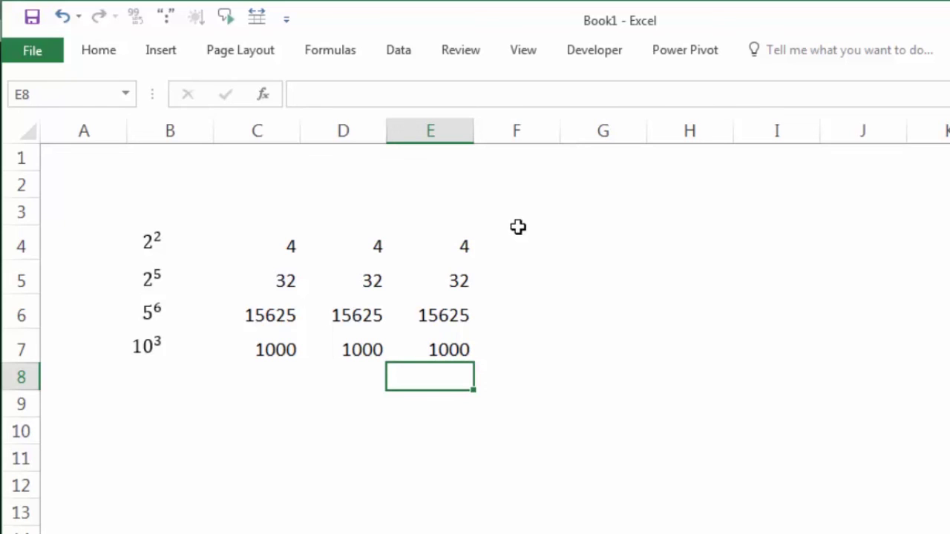
{"action": "left_click", "coordinate": [274, 245]}
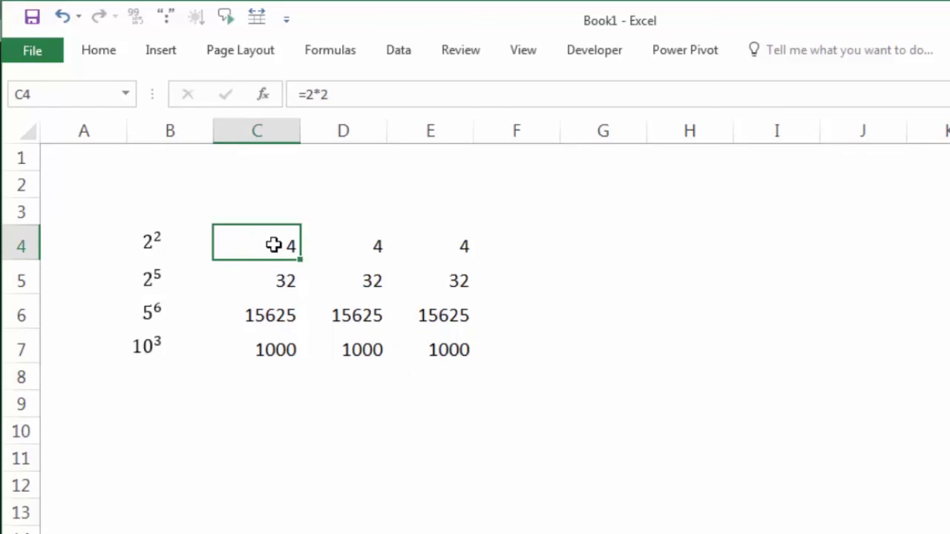
{"action": "left_click", "coordinate": [369, 243]}
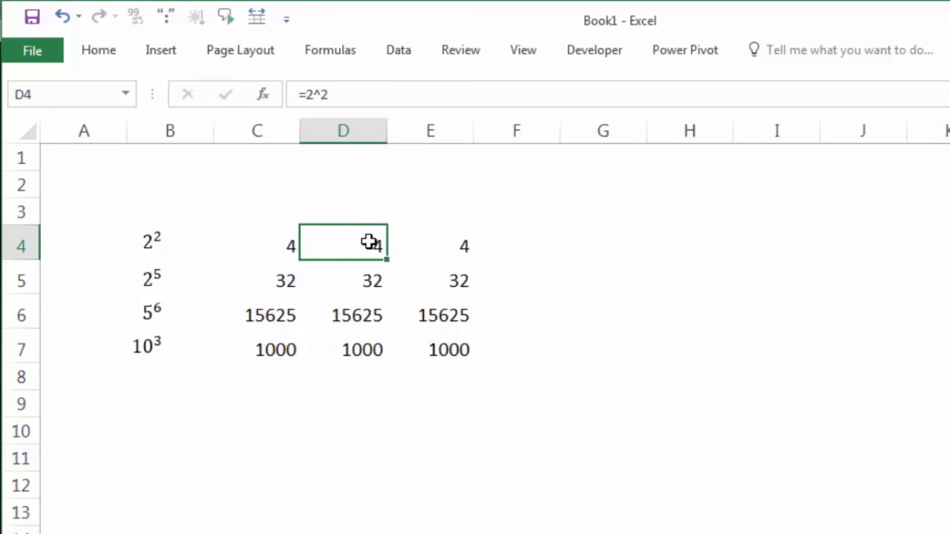
{"action": "left_click", "coordinate": [431, 238]}
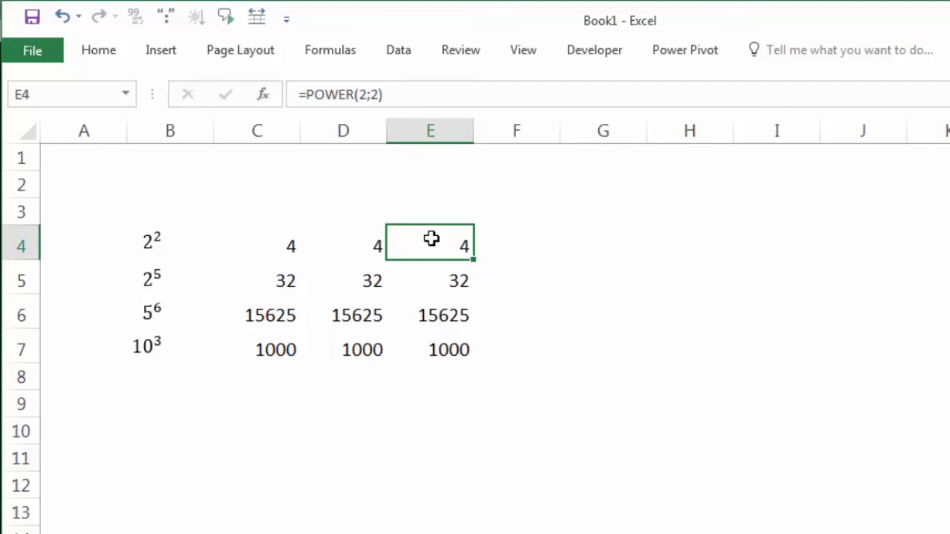
{"action": "left_click", "coordinate": [589, 235]}
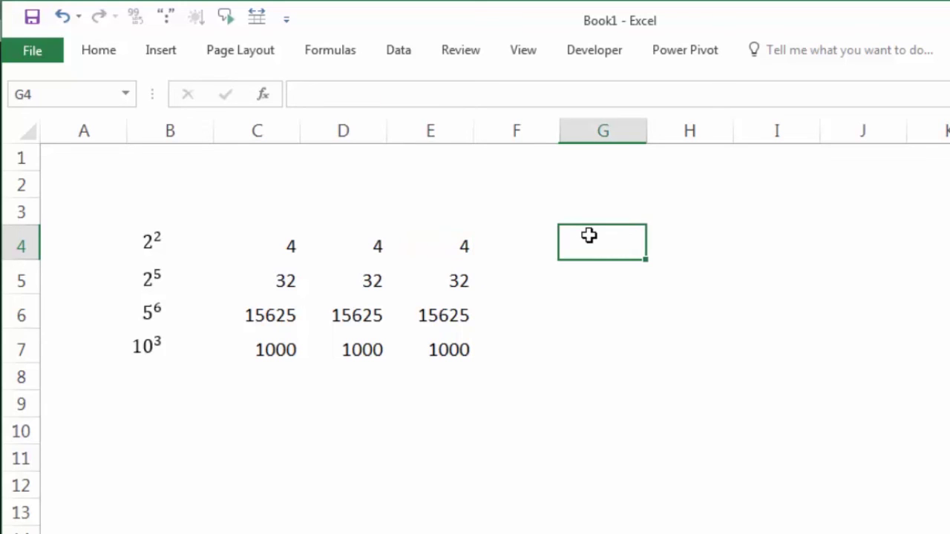